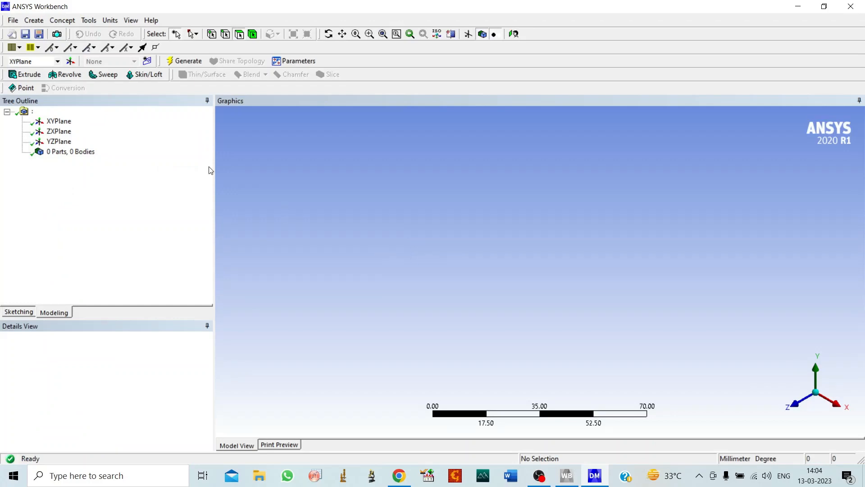
- View the XY plane face-on and set the length unit to millimetres
click(514, 35)
click(110, 21)
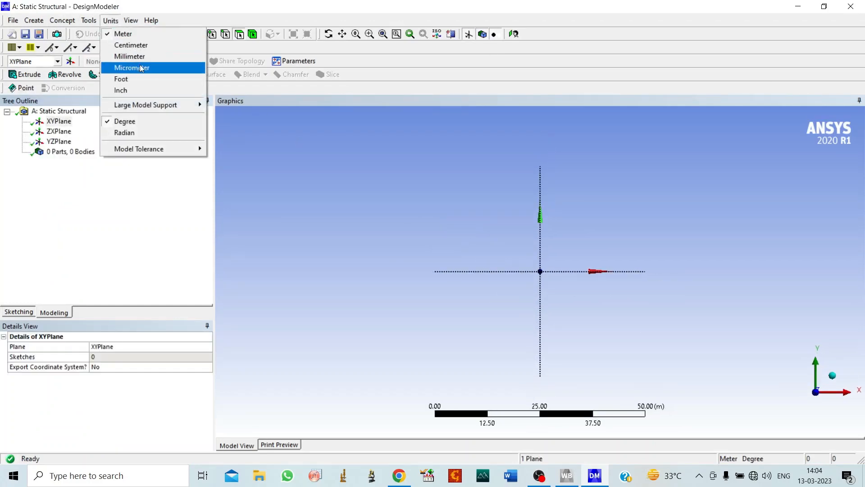
click(143, 57)
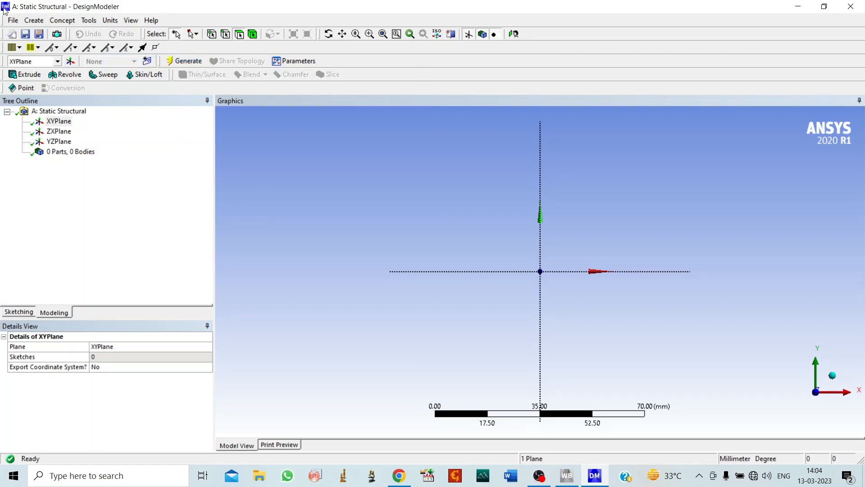
- Add a Bend primitive on the XY plane and set its radius to 15 mm
click(33, 21)
mouse_move(115, 253)
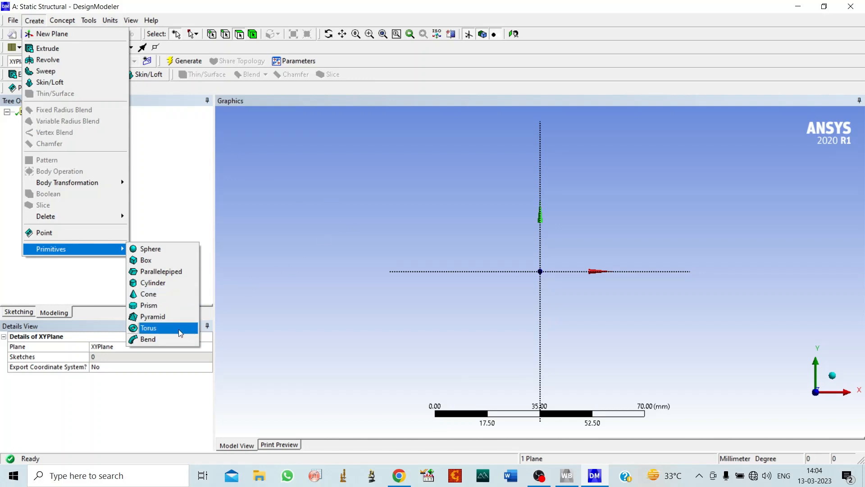
click(154, 339)
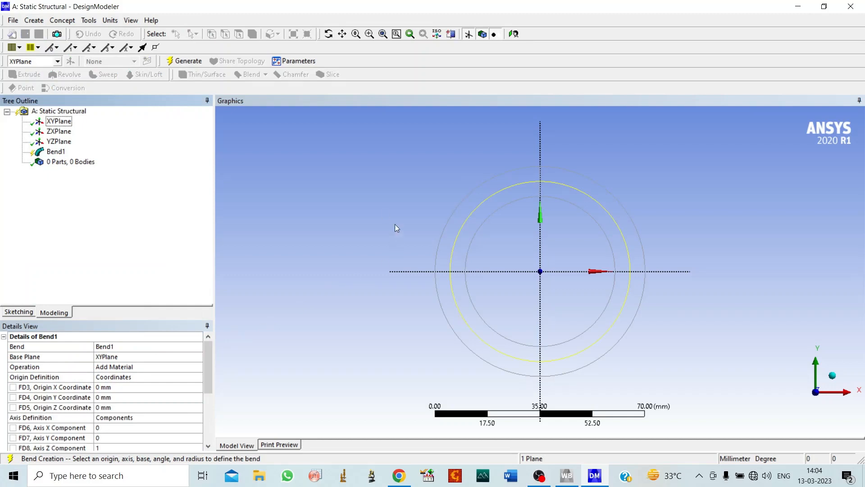
drag(210, 363, 207, 429)
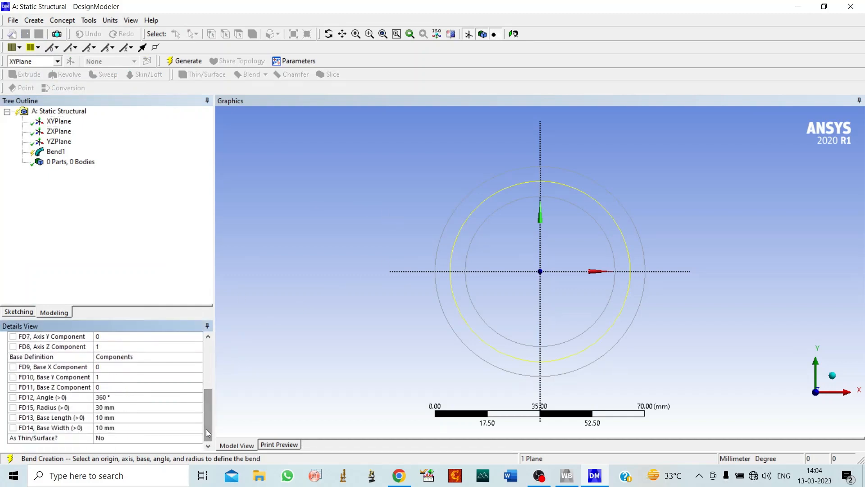
click(110, 407)
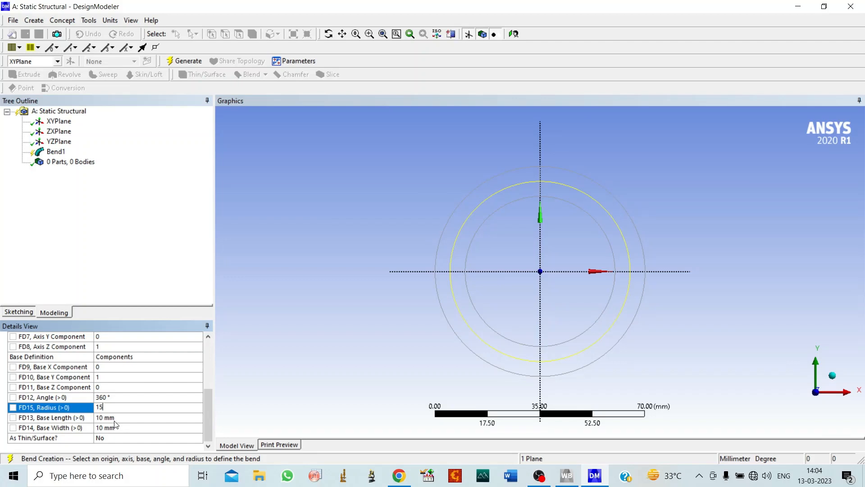
- Set the bend's base length to 100 mm and base width to 5 mm, and generate the tube
click(115, 420)
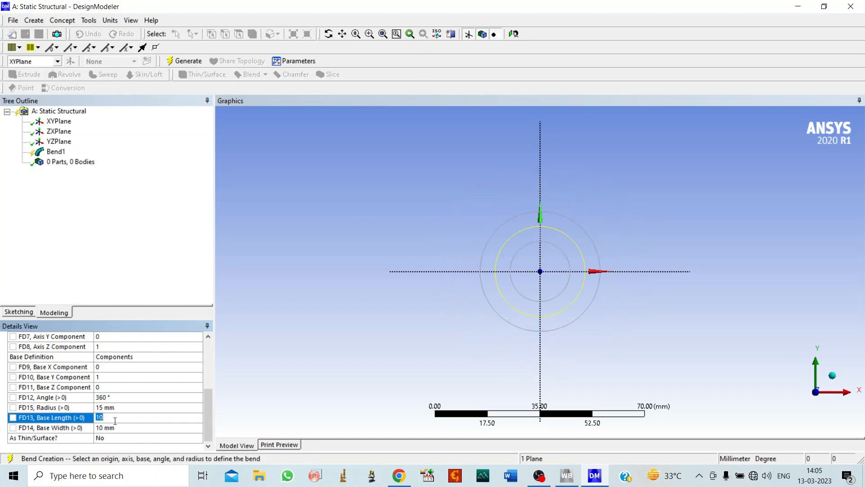
text(5)
click(104, 428)
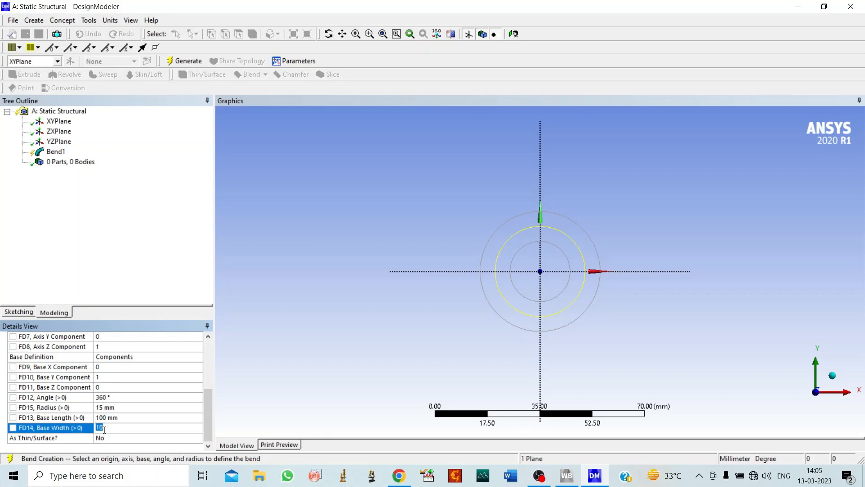
text(5)
click(289, 256)
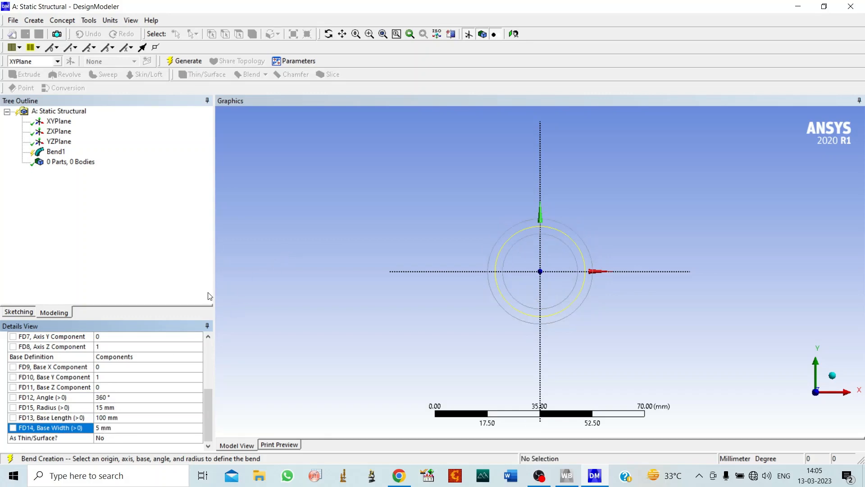
click(187, 60)
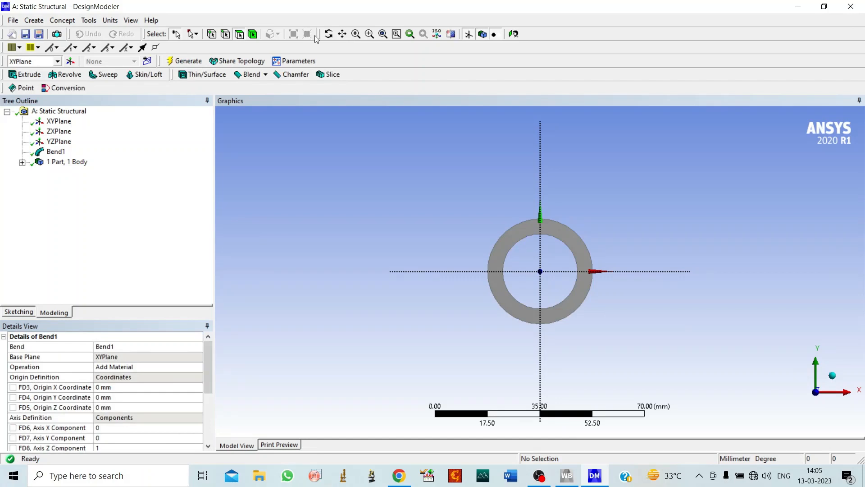
- Set the bend's base length to 200 mm and regenerate the tube
click(329, 34)
drag(388, 220, 523, 239)
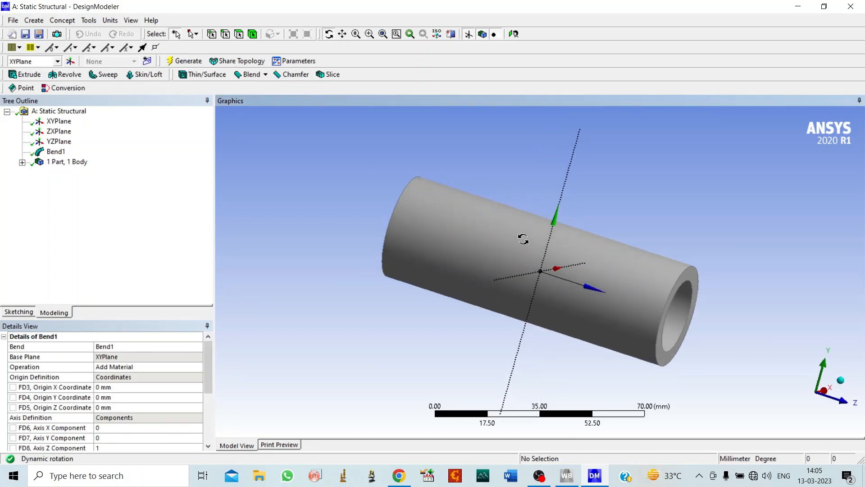
scroll(523, 240, down, 3)
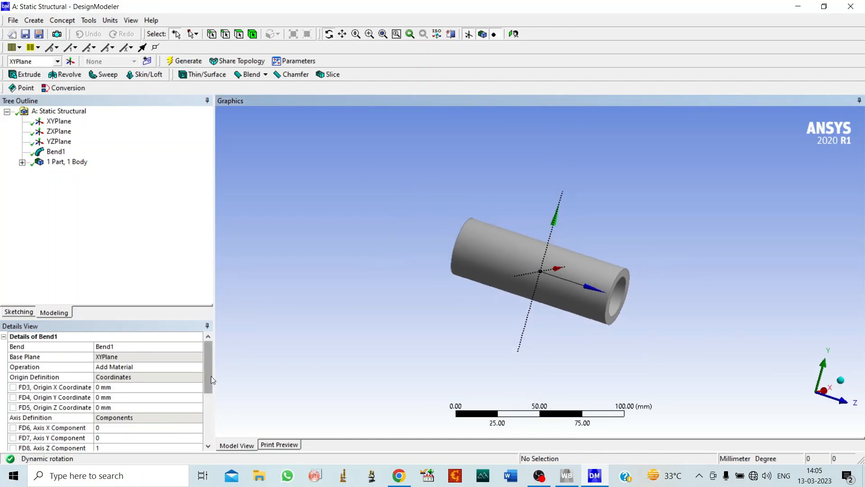
drag(211, 376, 211, 423)
click(109, 419)
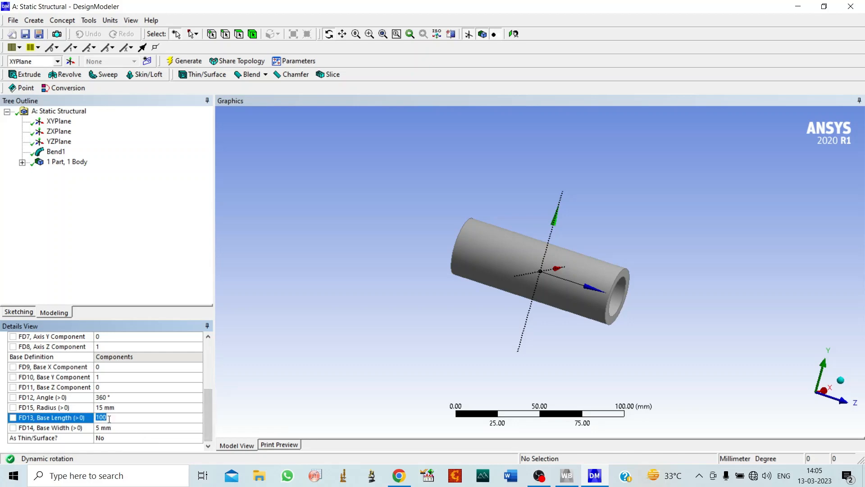
text(2)
click(184, 61)
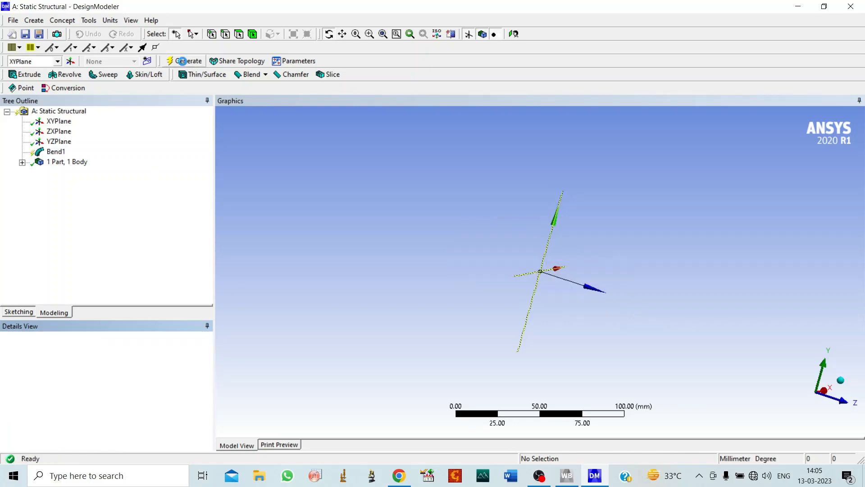
click(329, 34)
drag(398, 157, 415, 190)
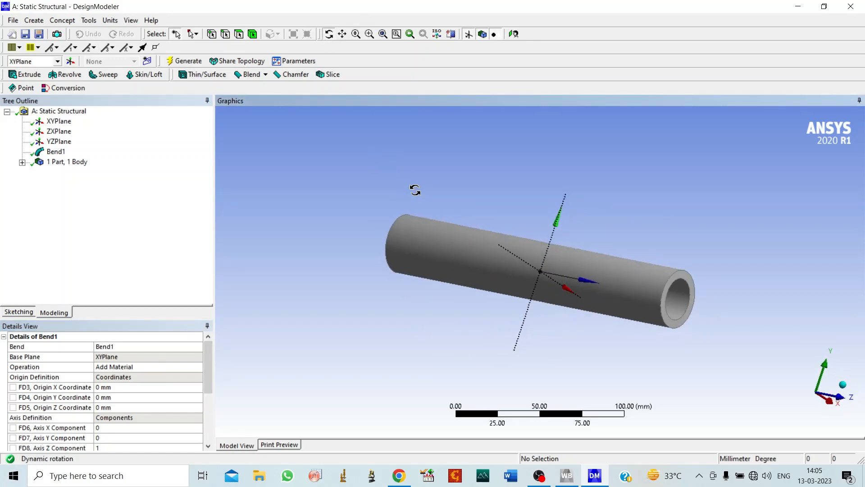
- Switch to the Workbench project and open the Static Structural system's Model in Mechanical
click(567, 478)
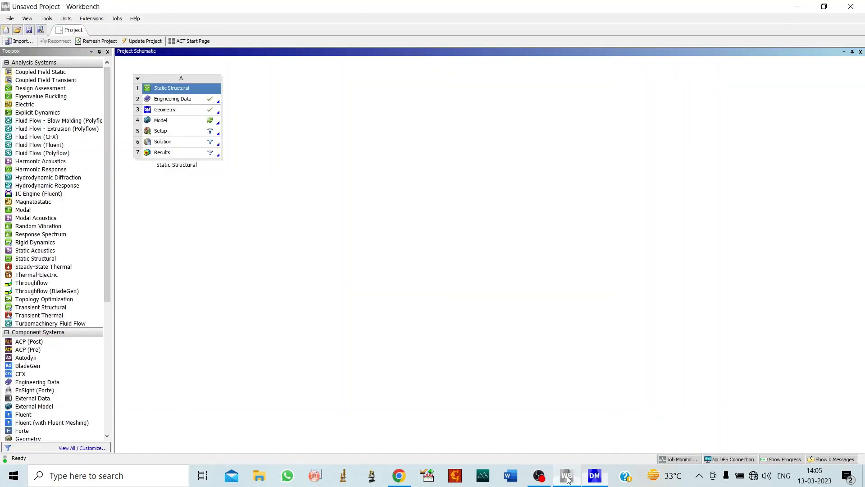
double_click(200, 125)
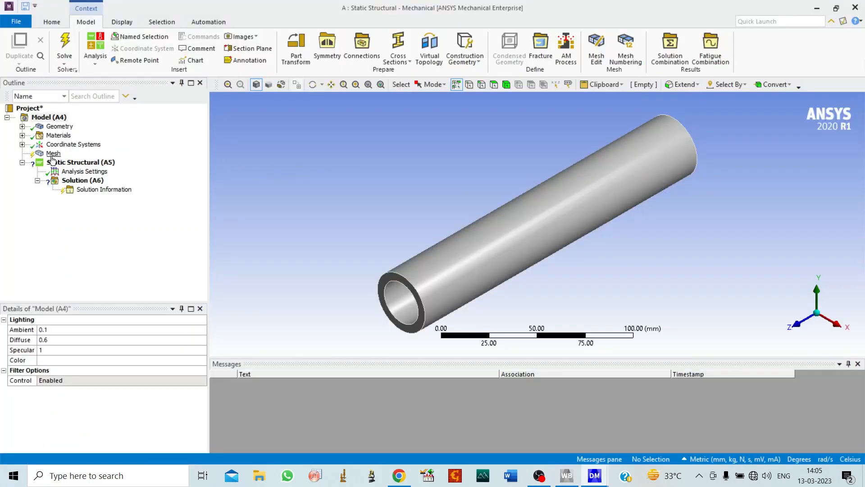
- Examine the tube solid's material assignment and the properties of Structural Steel
click(55, 127)
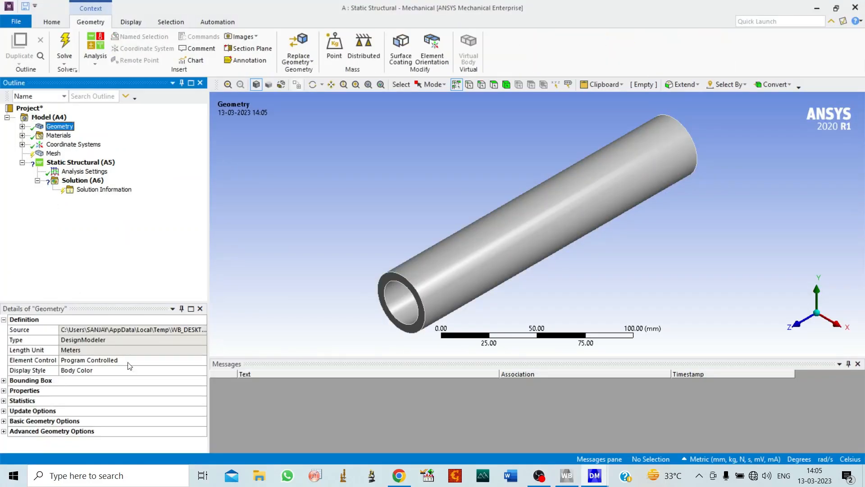
click(22, 126)
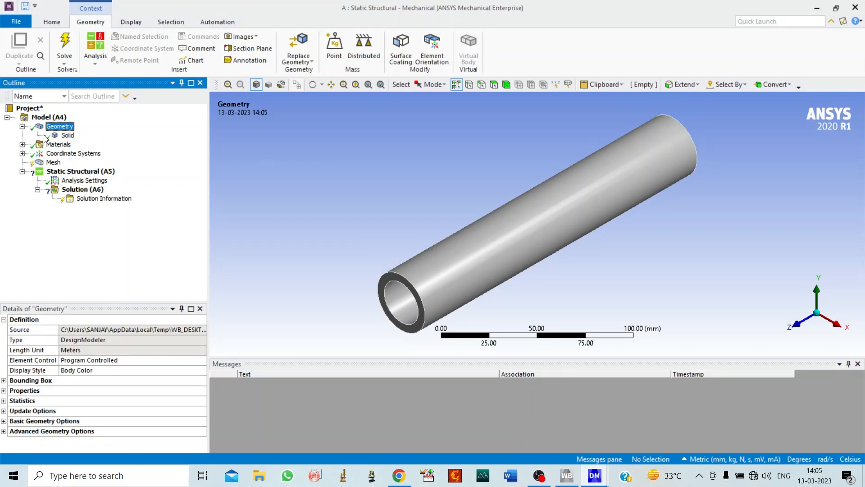
click(68, 136)
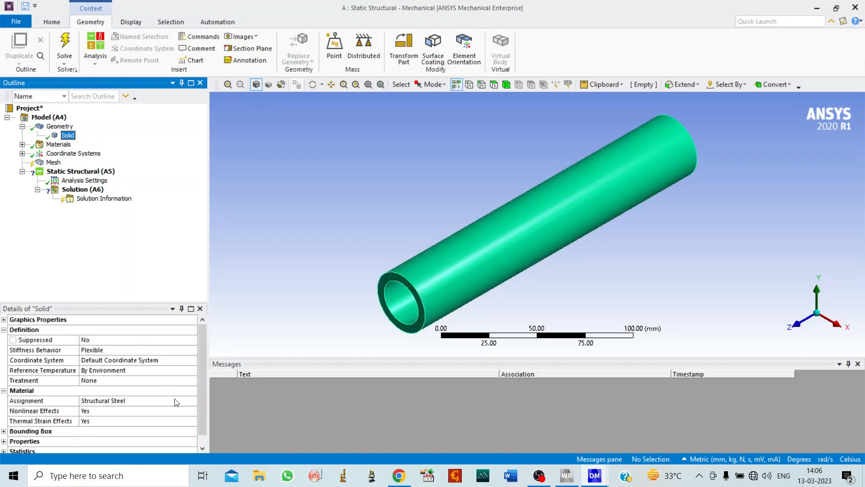
click(22, 145)
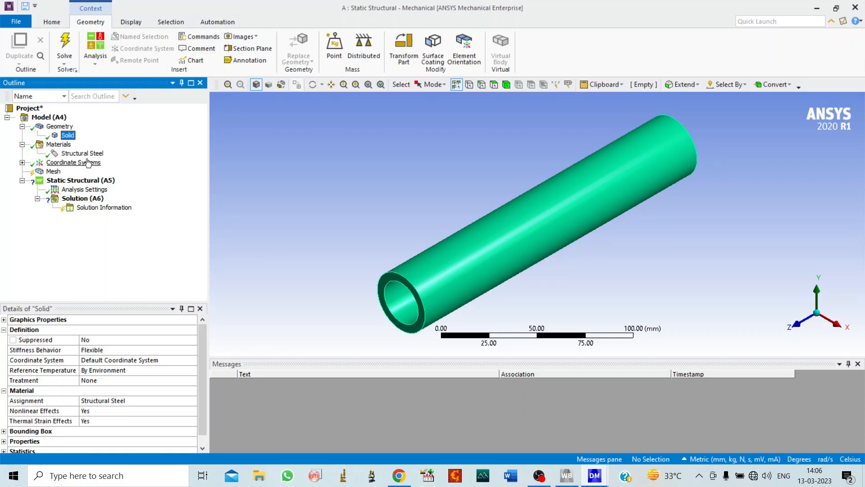
click(81, 153)
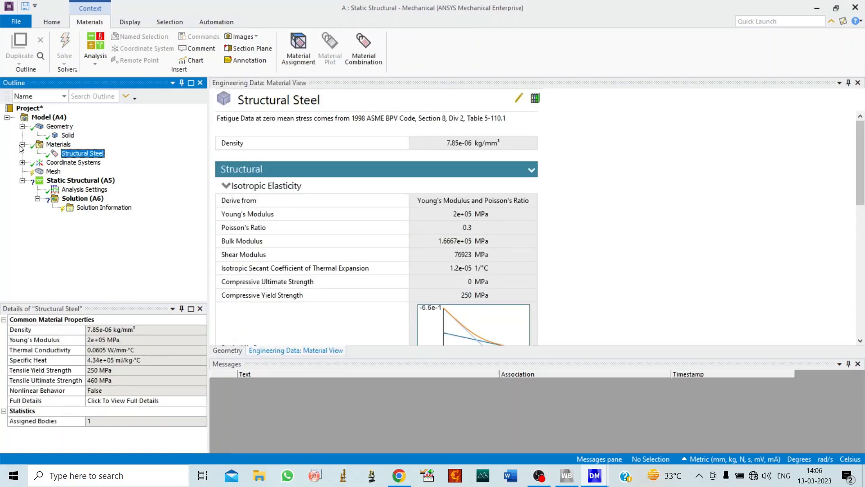
click(22, 145)
click(22, 126)
- Generate the mesh with default settings and insert a Sizing control under it
click(54, 153)
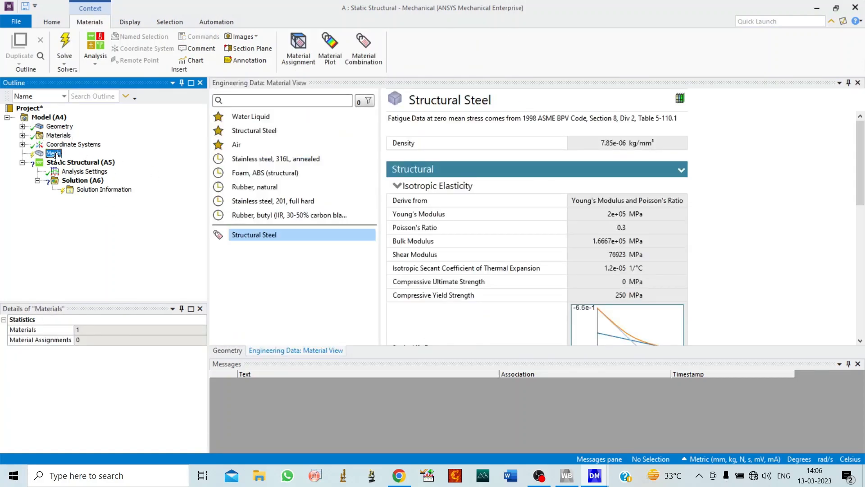
click(144, 47)
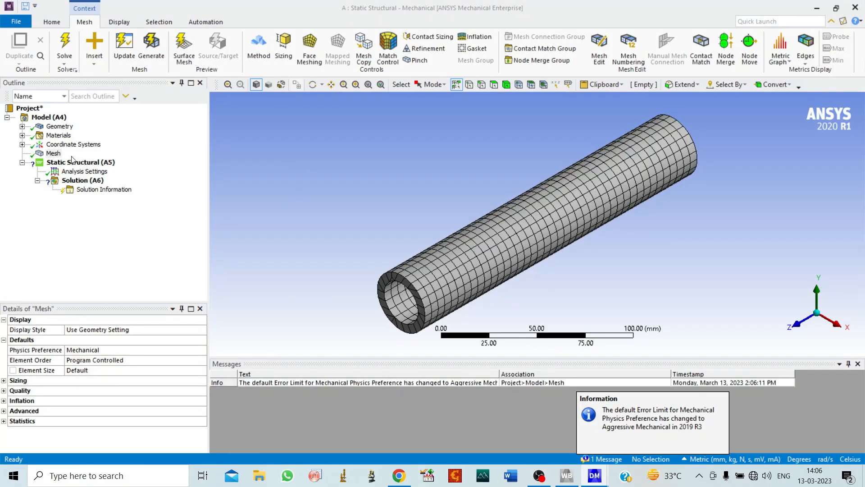
right_click(53, 154)
mouse_move(148, 159)
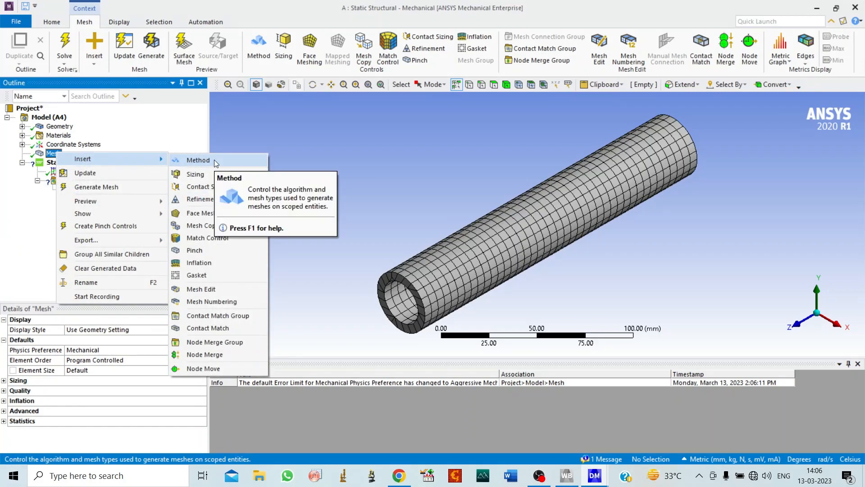
click(214, 175)
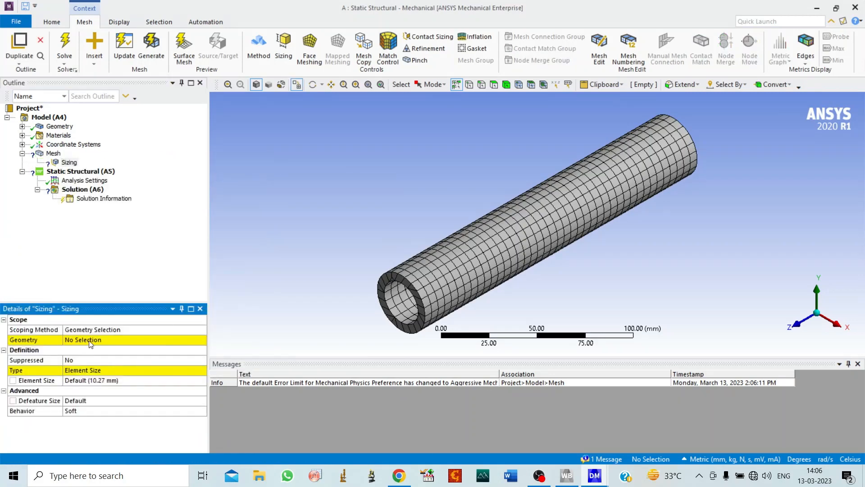
- Scope the mesh sizing to the whole tube body
click(494, 241)
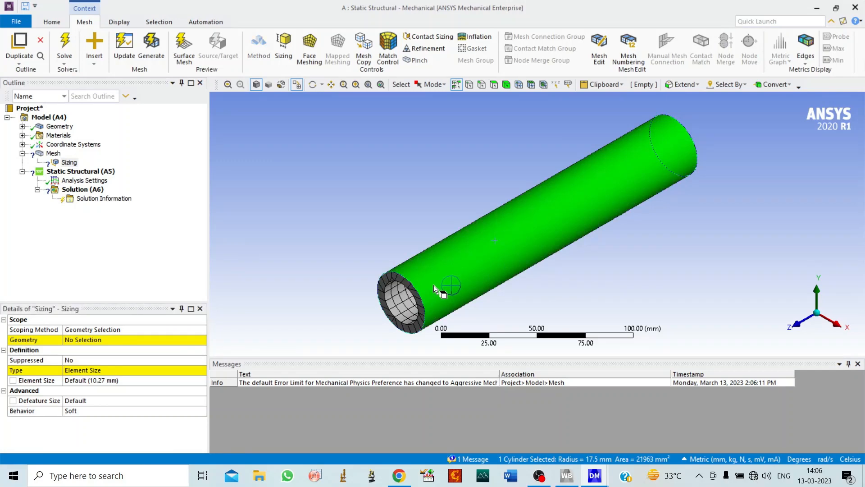
click(506, 85)
click(456, 246)
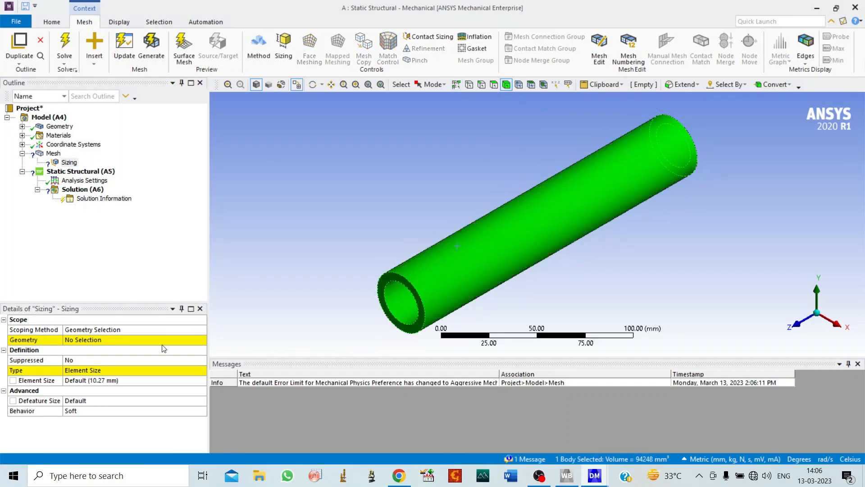
click(82, 342)
click(86, 340)
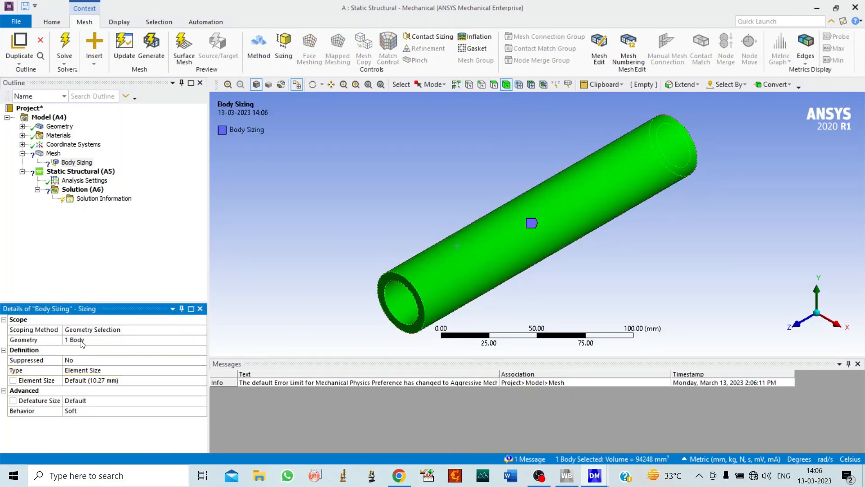
- Set the body sizing's element size to 4 mm and update the mesh
click(91, 381)
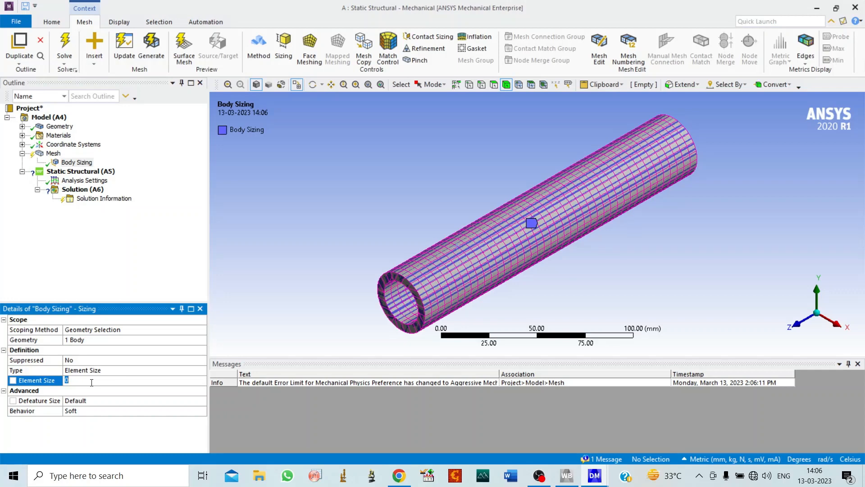
text(4)
key(Return)
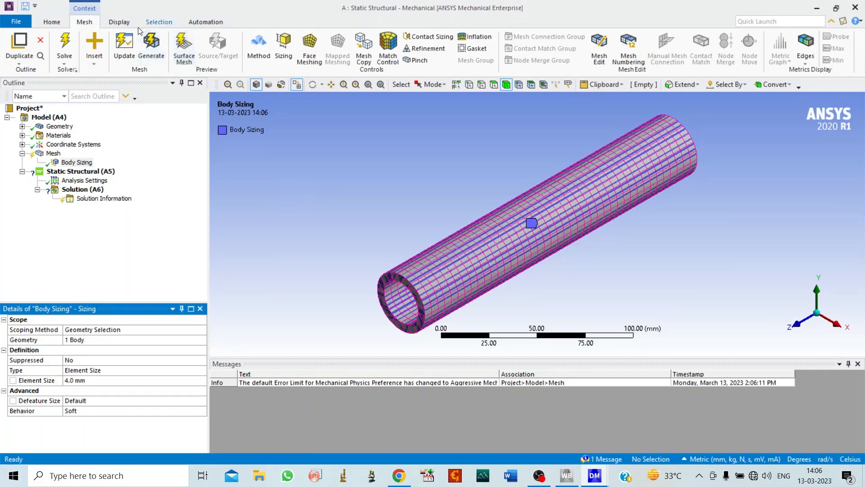
click(125, 43)
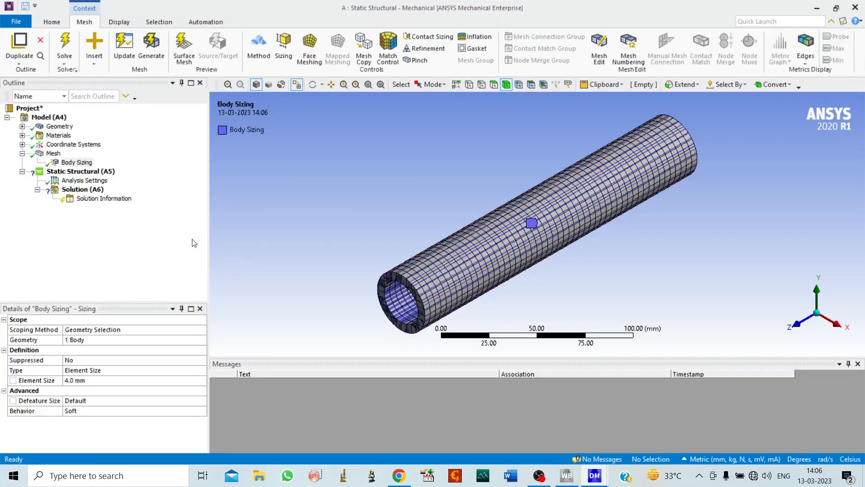
- Insert a Fixed Support in the static structural analysis and scope it to the tube's annular end face on the negative Z side
click(92, 171)
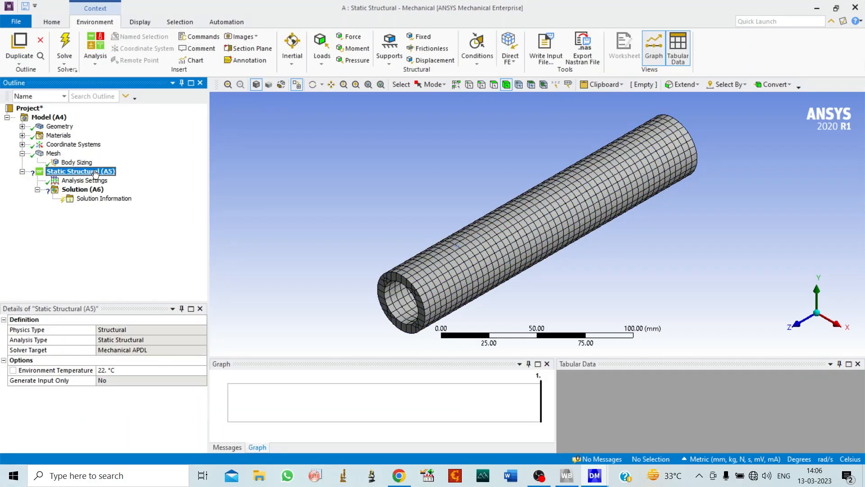
right_click(95, 171)
mouse_move(122, 177)
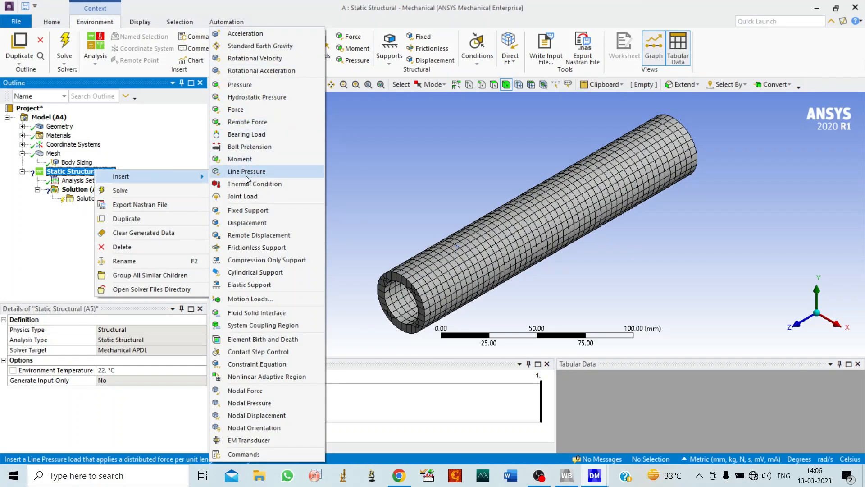
click(248, 211)
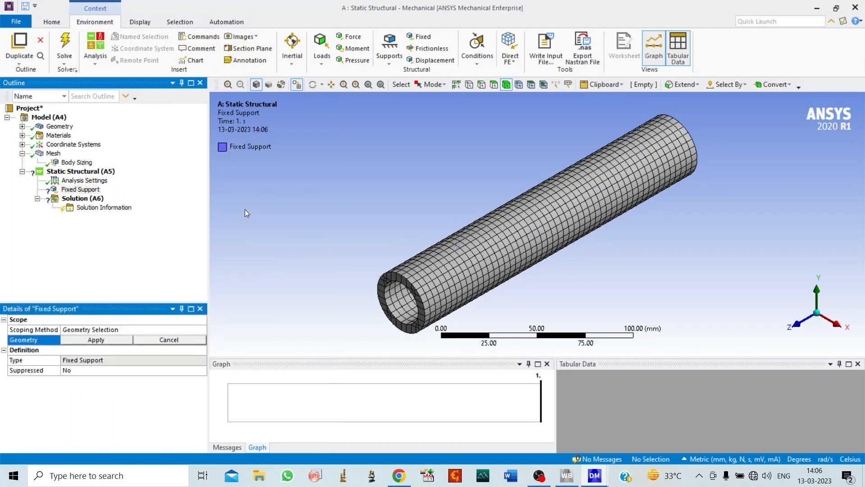
click(312, 85)
drag(333, 189, 531, 135)
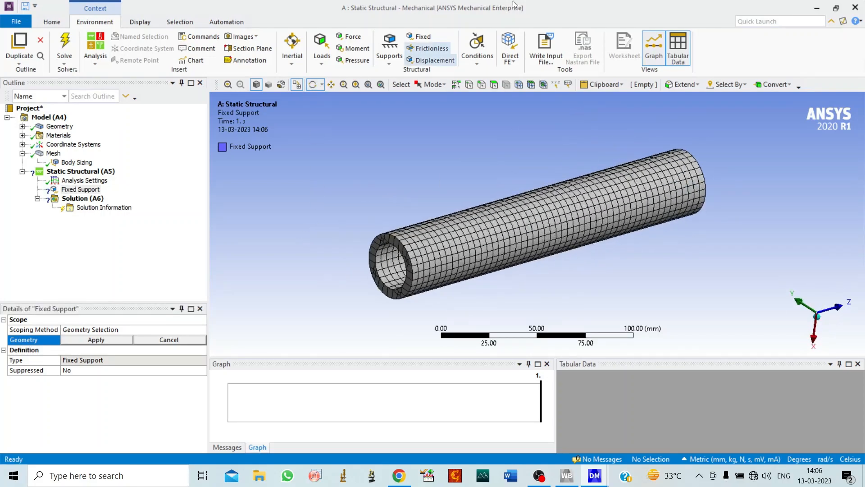
click(494, 84)
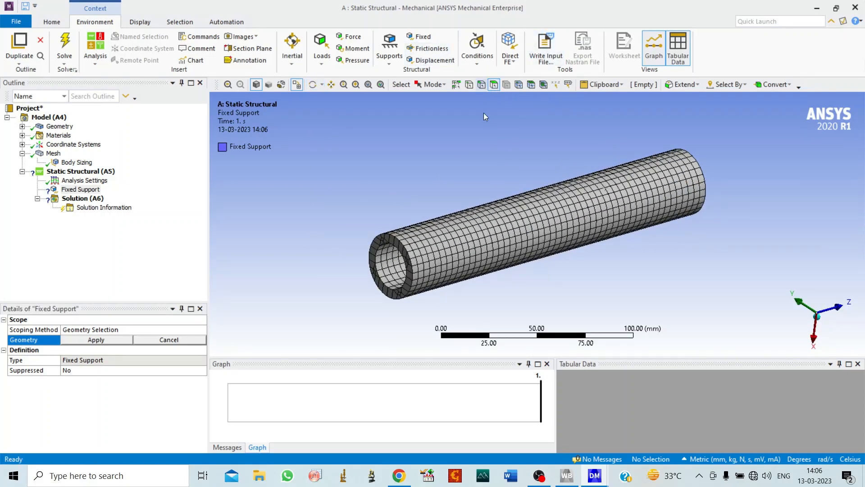
click(402, 250)
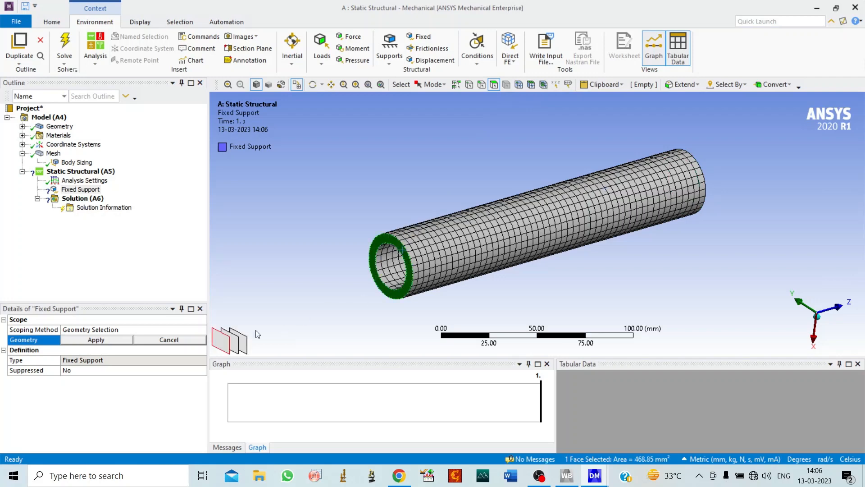
click(96, 340)
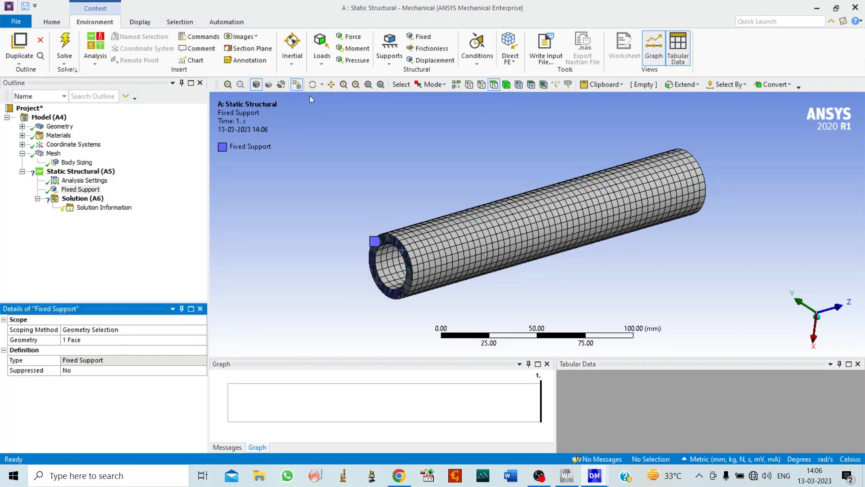
- Insert a Force load and scope it to the tube's annular end face opposite the fixed support
right_click(96, 176)
mouse_move(179, 182)
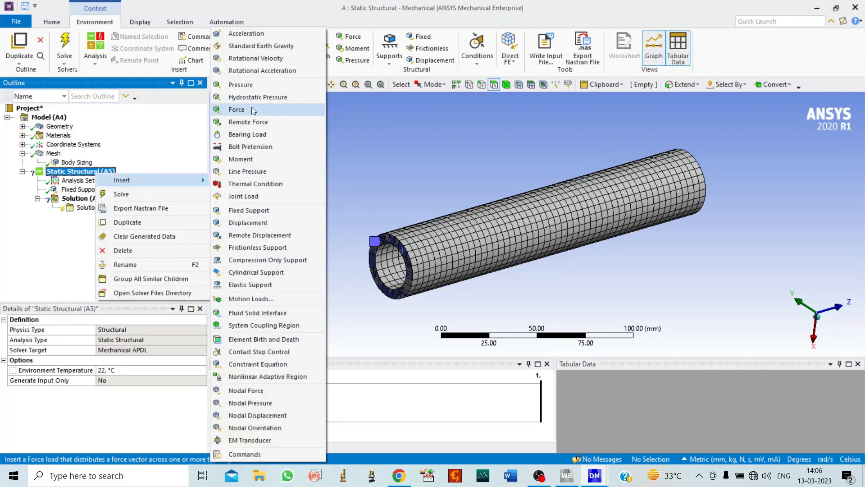
click(252, 111)
click(313, 84)
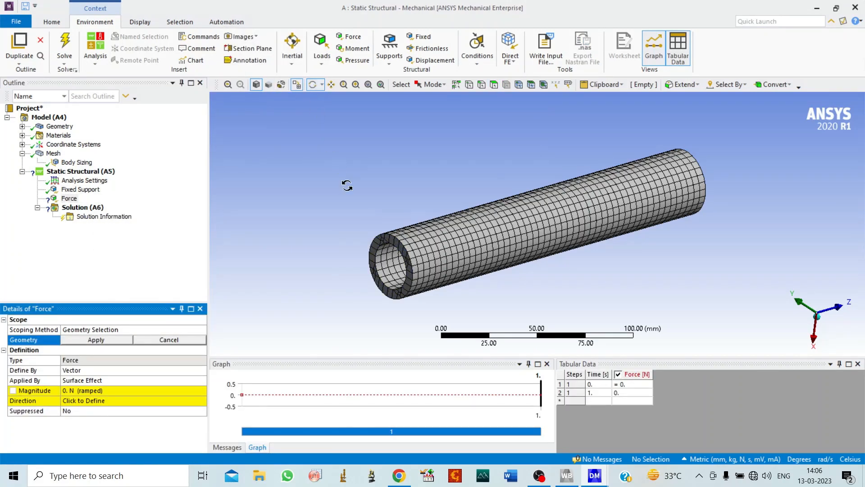
drag(347, 185, 206, 221)
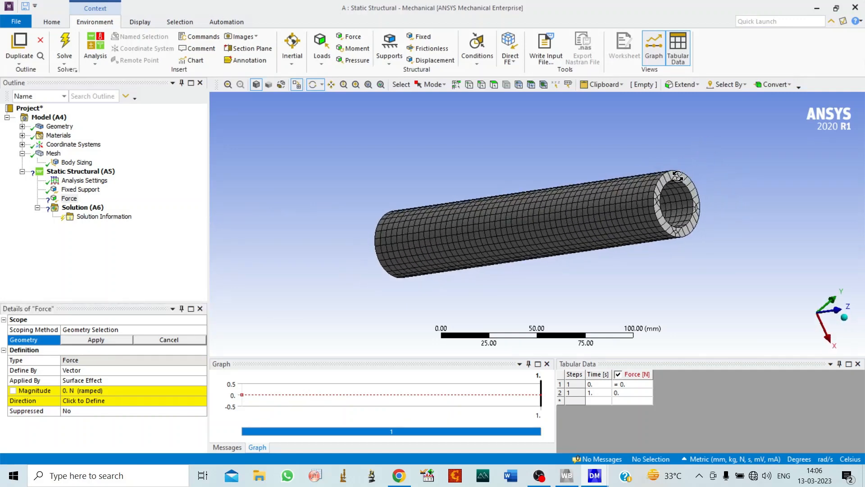
click(494, 84)
click(661, 185)
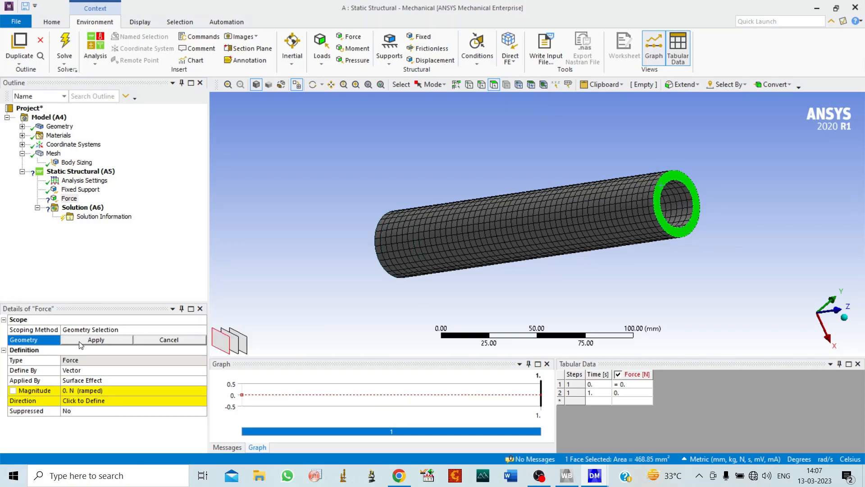
click(92, 340)
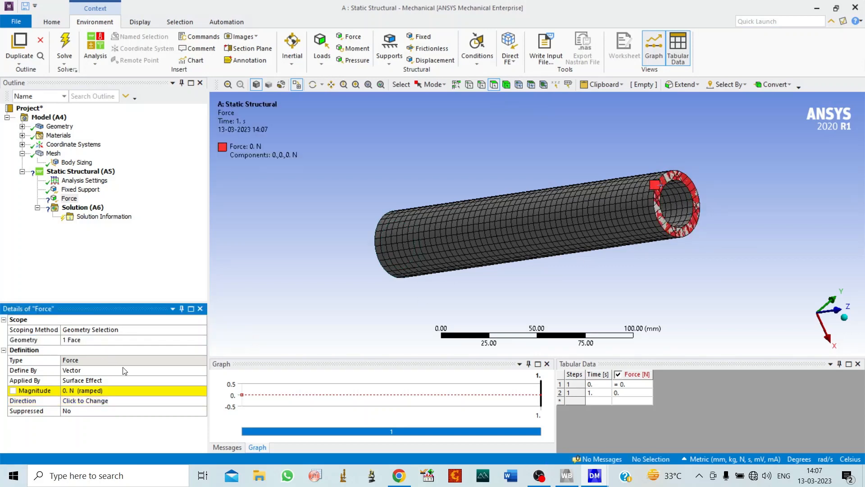
- Define the force by Components and set its Z component to 20 N
click(173, 369)
click(201, 370)
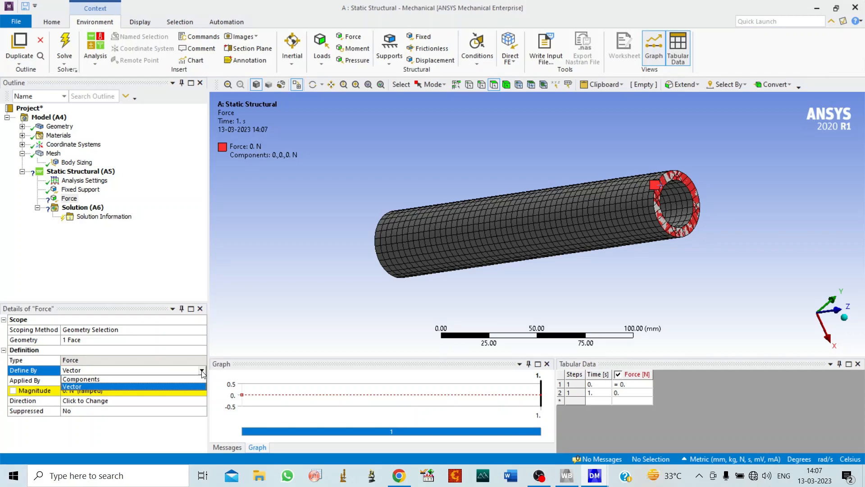
click(83, 379)
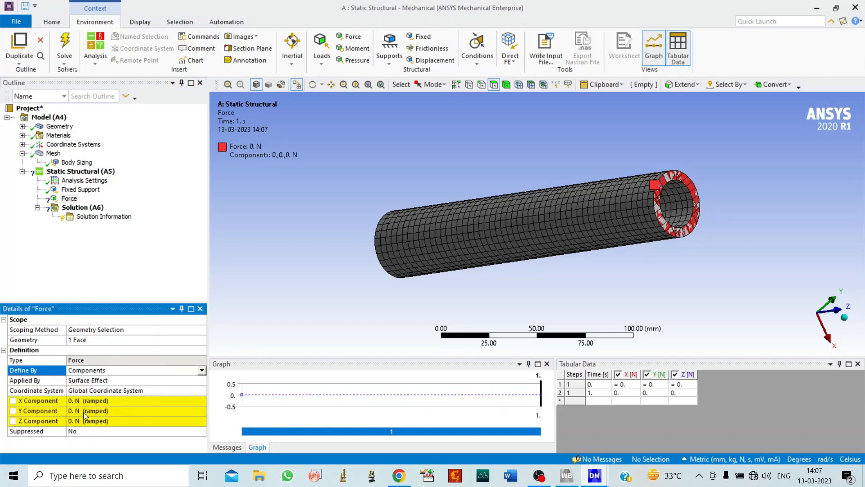
click(313, 84)
drag(517, 241, 431, 213)
click(109, 421)
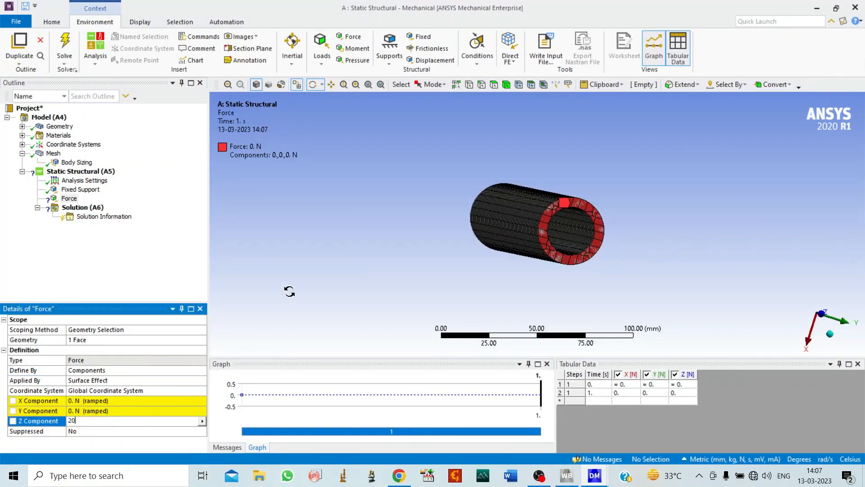
text(20)
key(Return)
- Add Total Deformation and Directional Deformation results to the solution
click(75, 208)
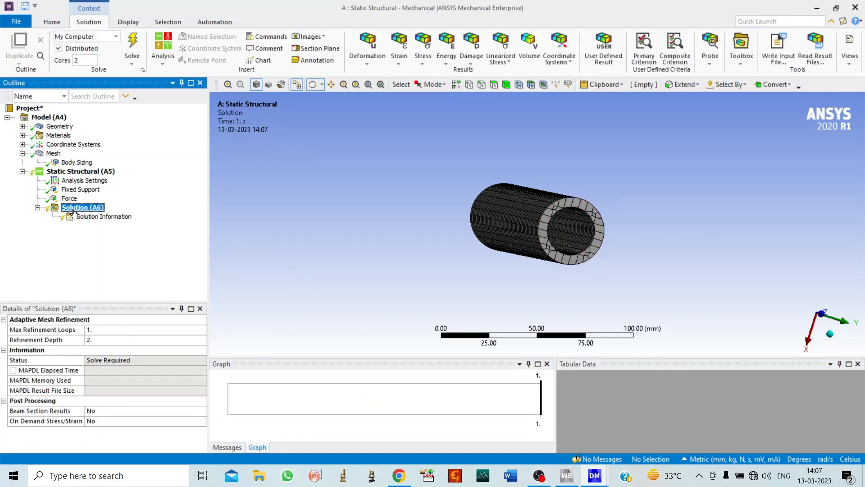
click(379, 50)
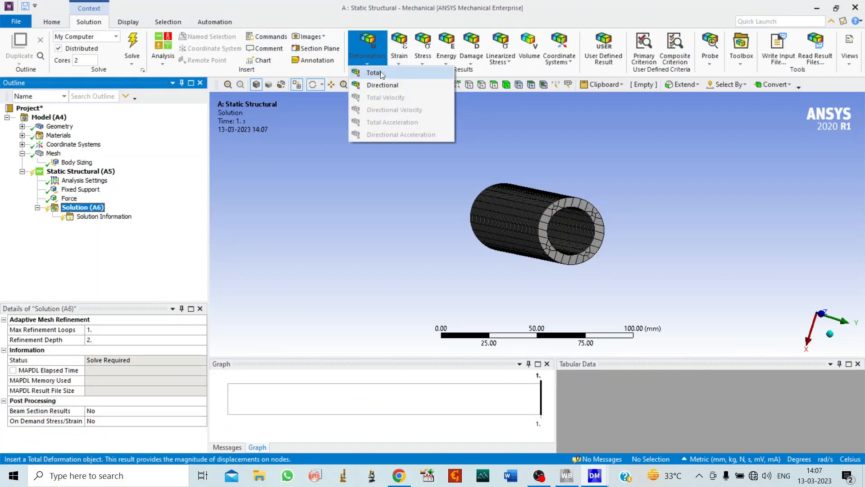
click(374, 73)
click(366, 50)
click(378, 85)
- Add Equivalent (von-Mises) strain and stress results and solve the analysis
click(396, 51)
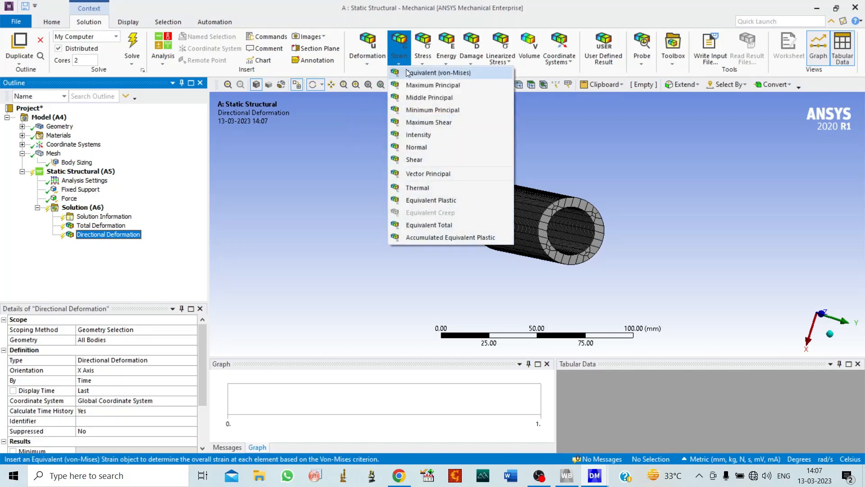
click(408, 73)
click(423, 50)
click(437, 72)
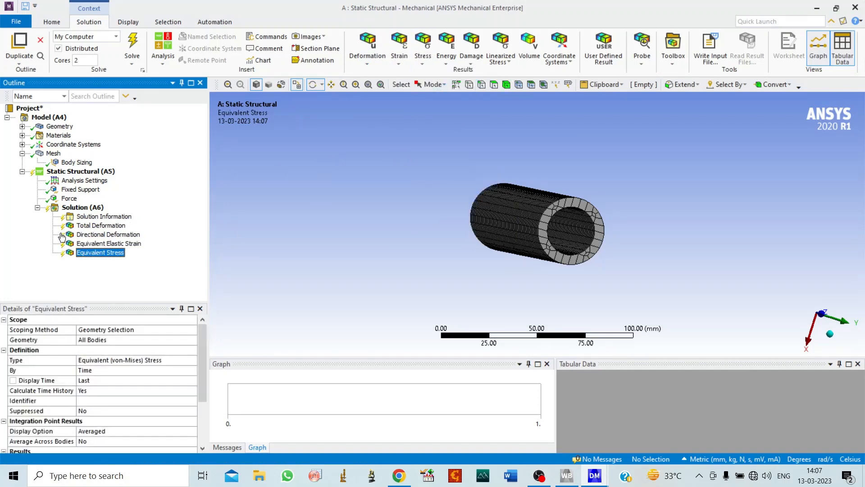
click(83, 207)
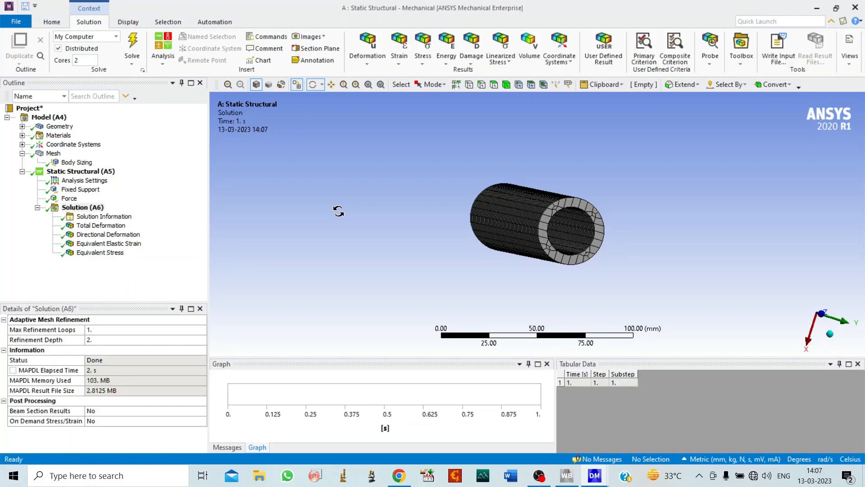
- Display the total deformation contours without mesh edges and animate the result
click(101, 226)
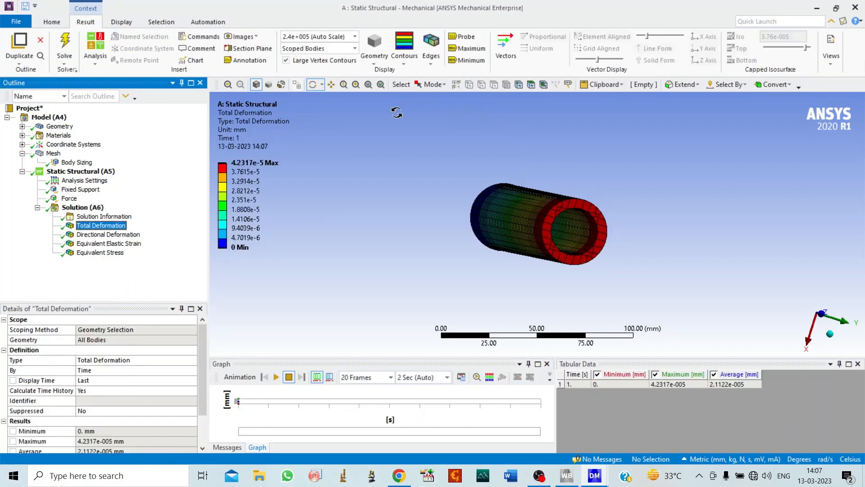
click(432, 56)
click(457, 74)
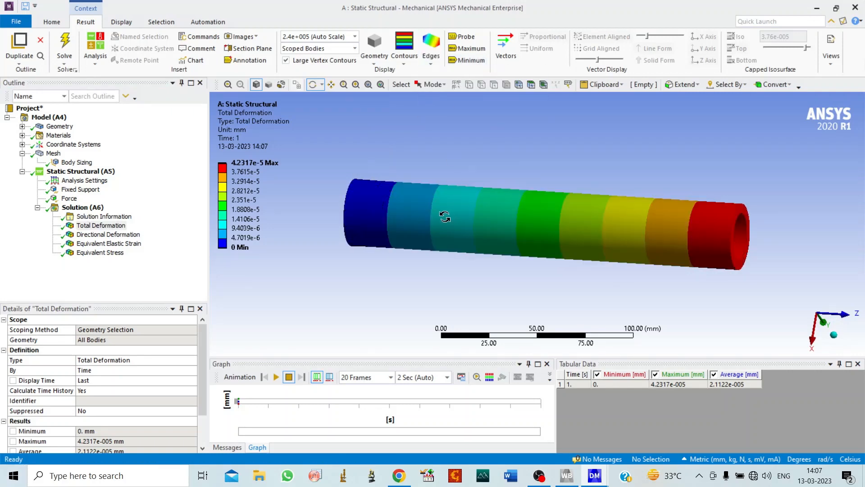
drag(445, 217, 411, 216)
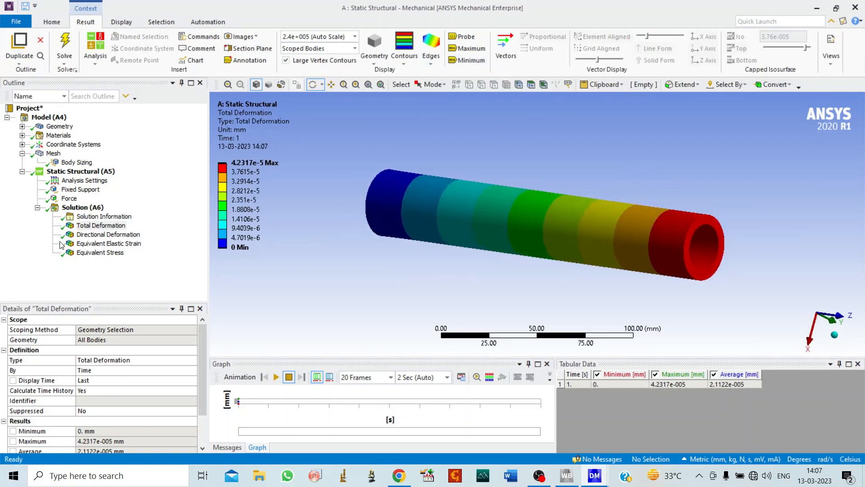
click(275, 376)
drag(421, 307, 458, 264)
- Animate the X-axis directional deformation result and examine the tube from several angles
click(95, 234)
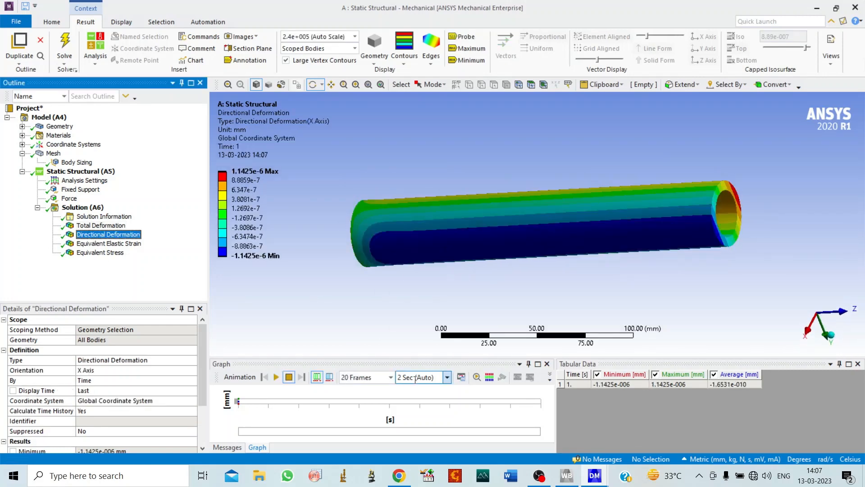
click(276, 377)
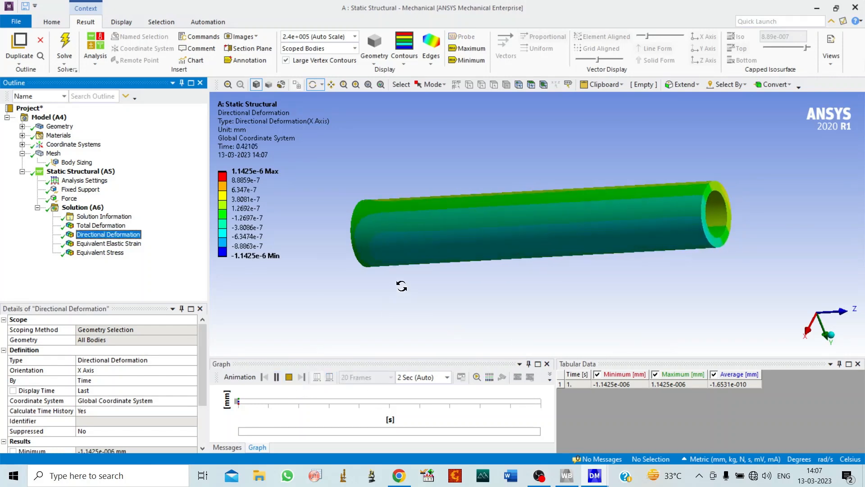
drag(394, 274, 422, 352)
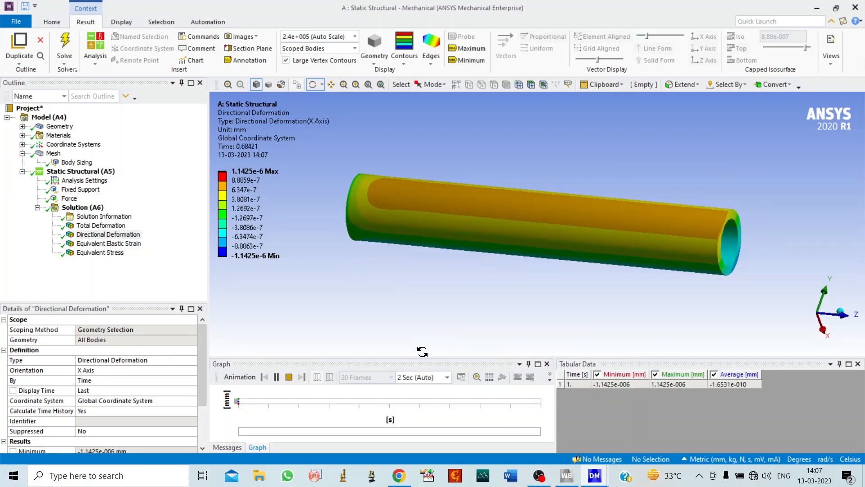
- Animate the equivalent elastic strain result and examine its distribution along the tube
click(130, 244)
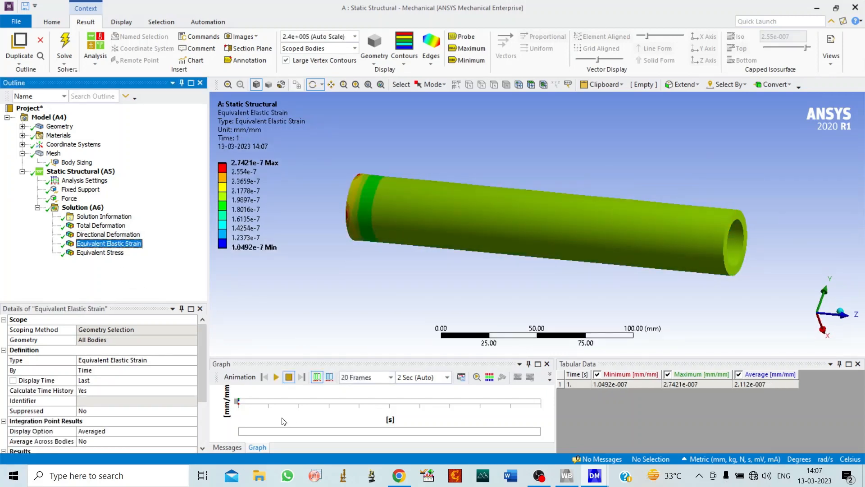
click(276, 377)
drag(377, 295, 359, 269)
- Animate the equivalent (von-Mises) stress result and examine its distribution along the tube
click(96, 253)
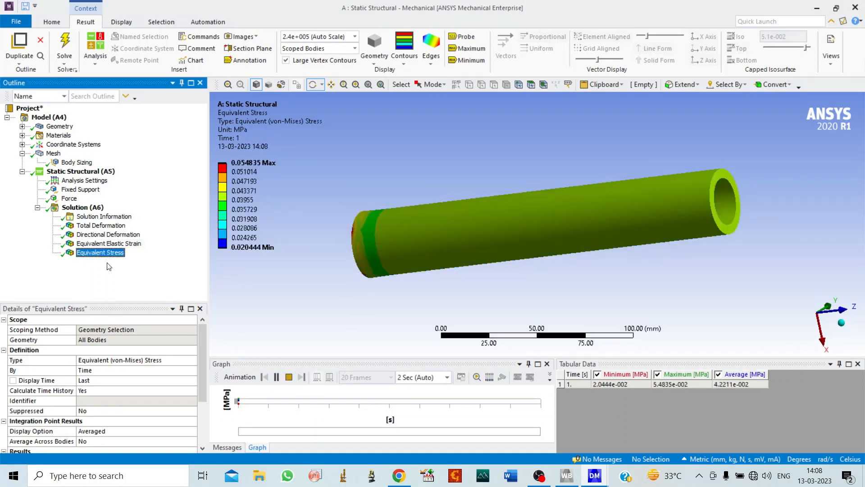
click(275, 376)
drag(347, 338, 412, 302)
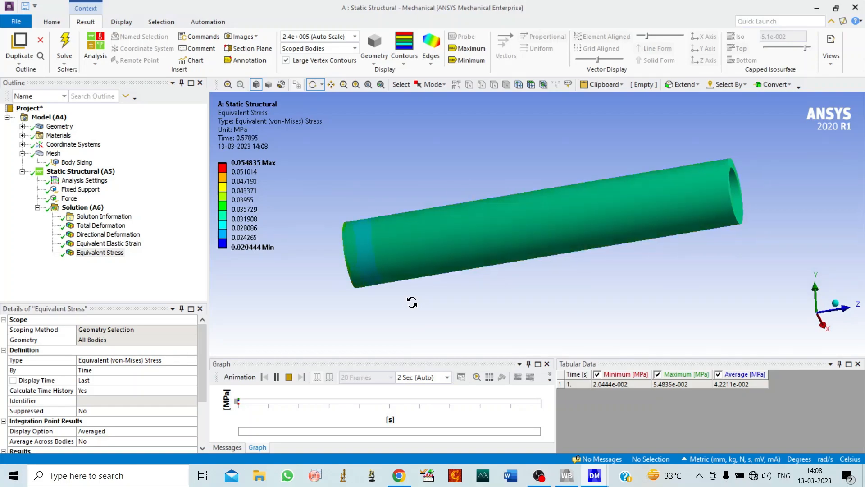